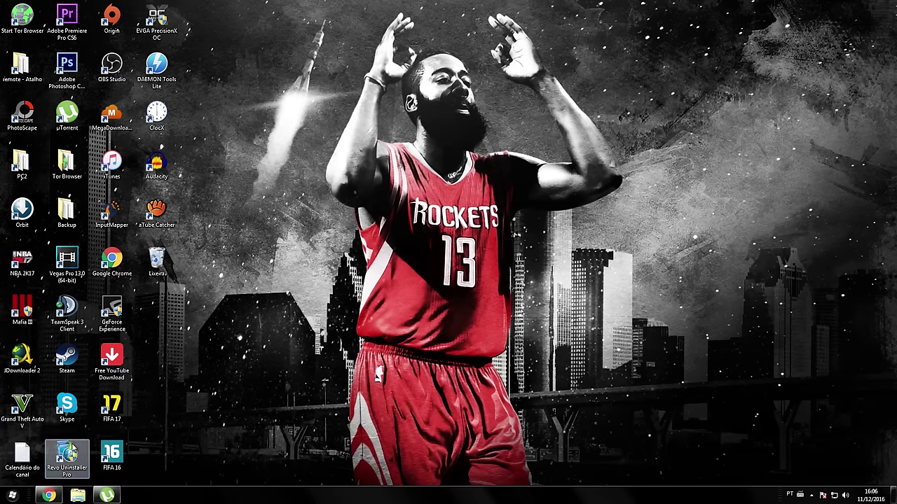
Switch to Chrome, close the Downloads page, and open the forum topic "NBA 2K17 External File Plugin"
click(54, 494)
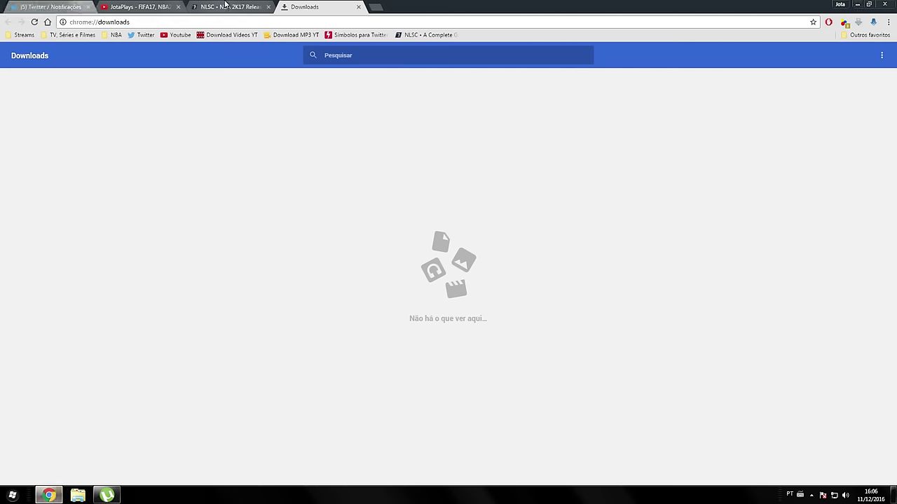
click(358, 6)
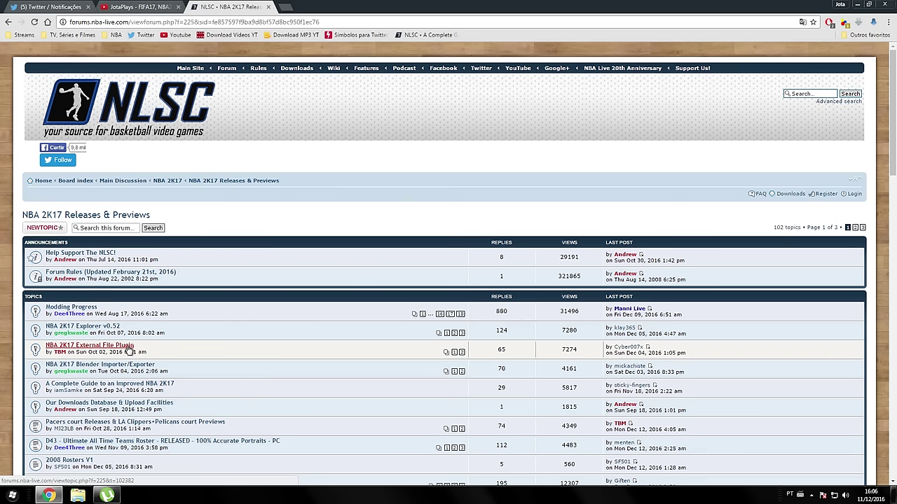
middle_click(118, 347)
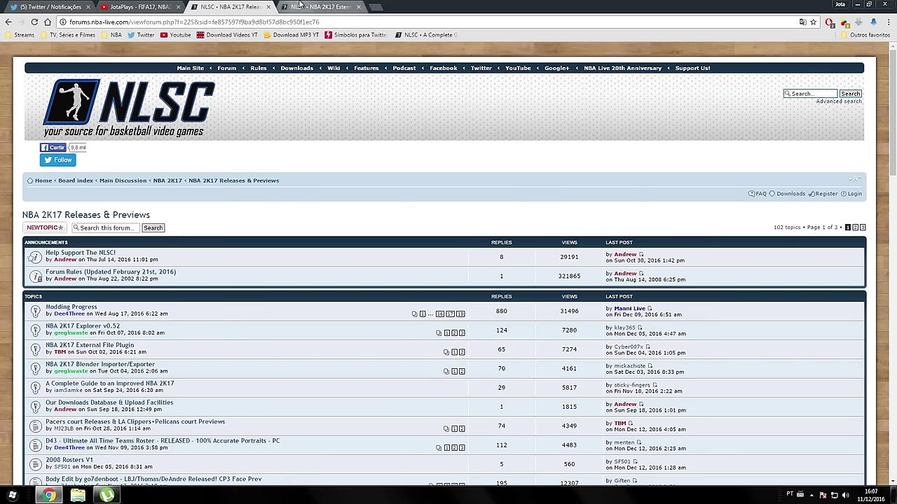
click(319, 7)
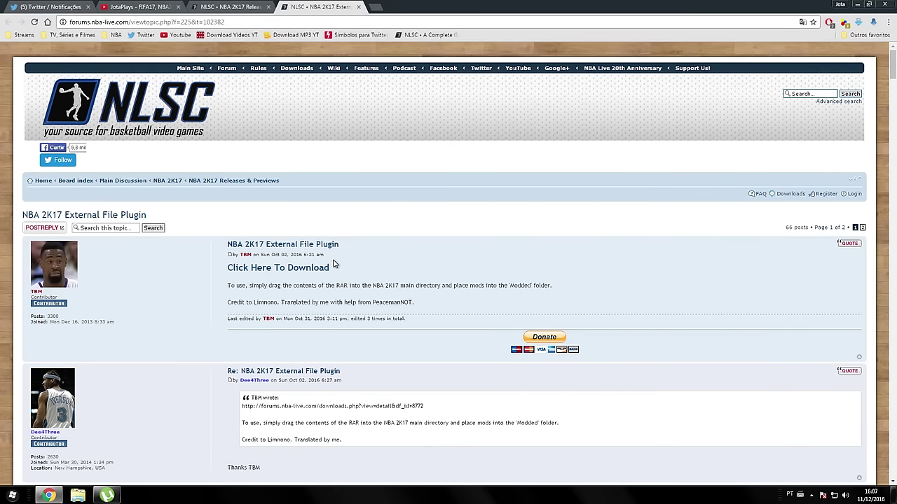
Download NBA 2K17 External File Plugin 0.259 from the topic's first post and close the plugin's pages
middle_click(267, 278)
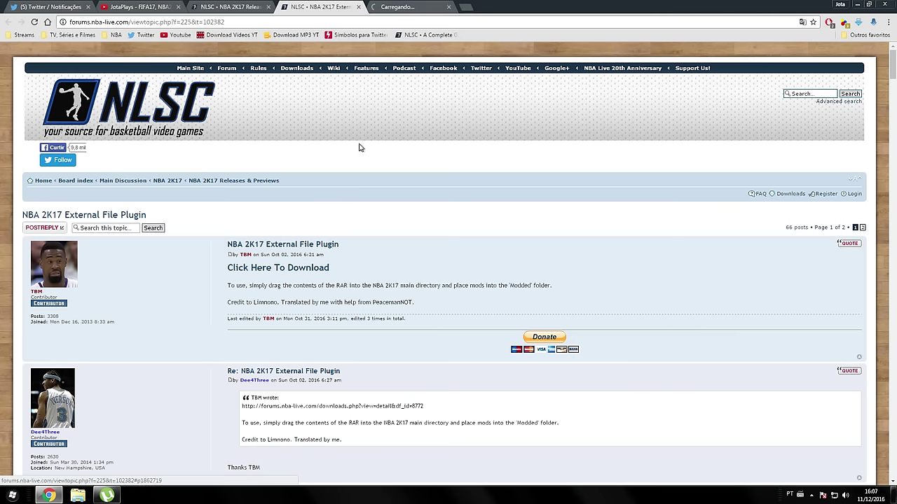
click(393, 5)
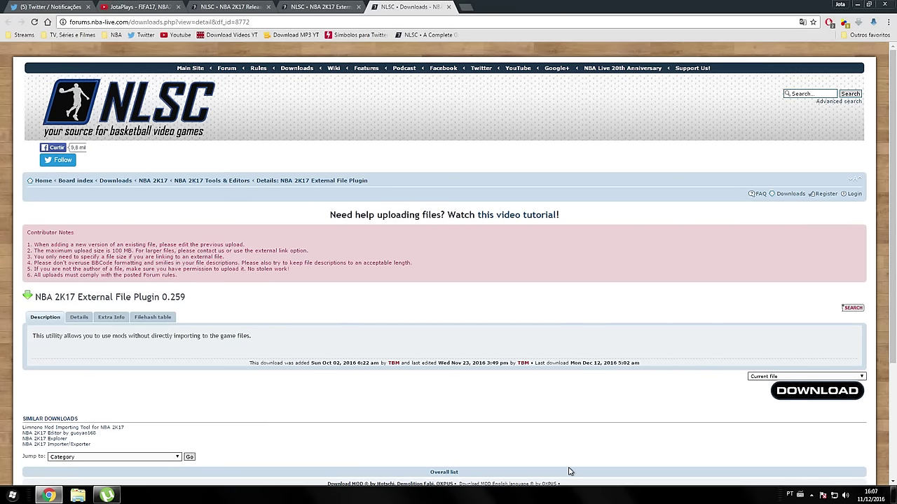
click(805, 400)
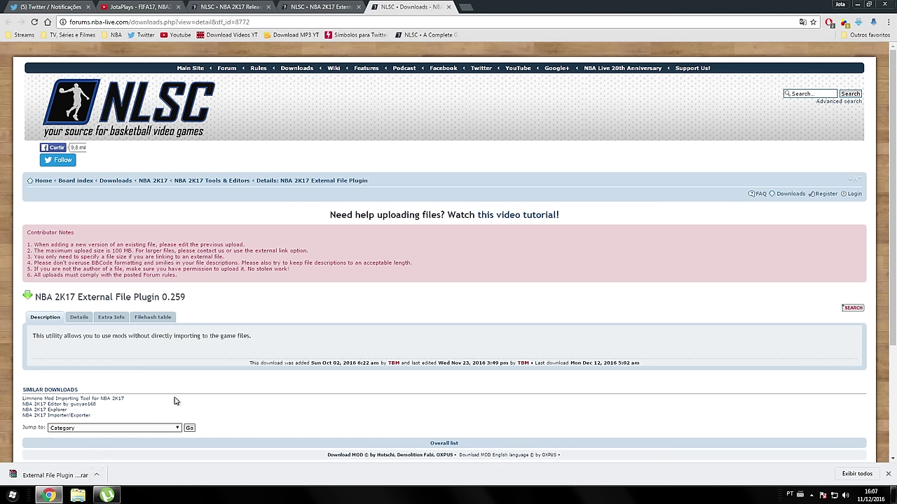
click(448, 7)
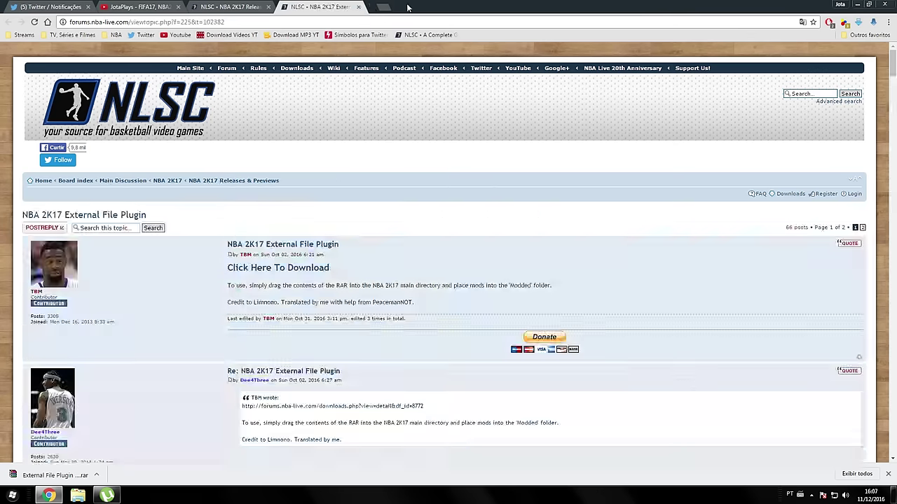
click(358, 7)
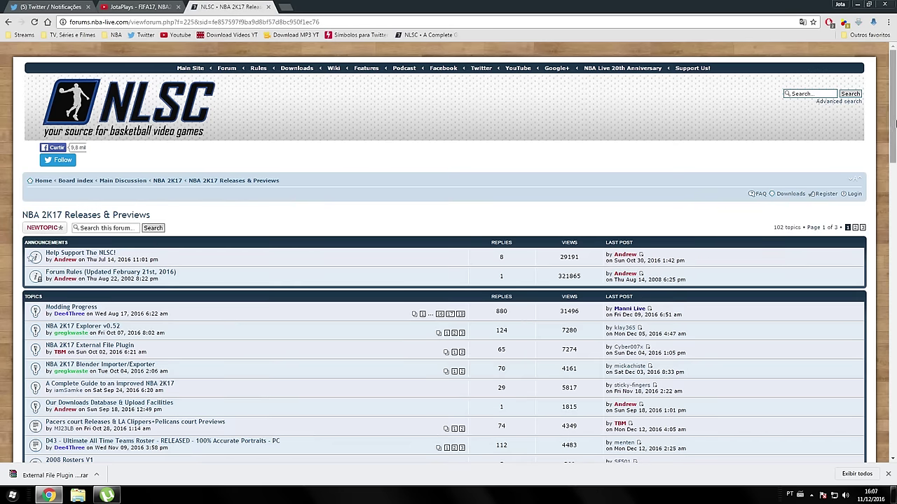
Open the forum topic on scoreboards titled "NBA TV v5 - FINAL (maybe)" from the NBA 2K17 releases list
drag(892, 96, 894, 201)
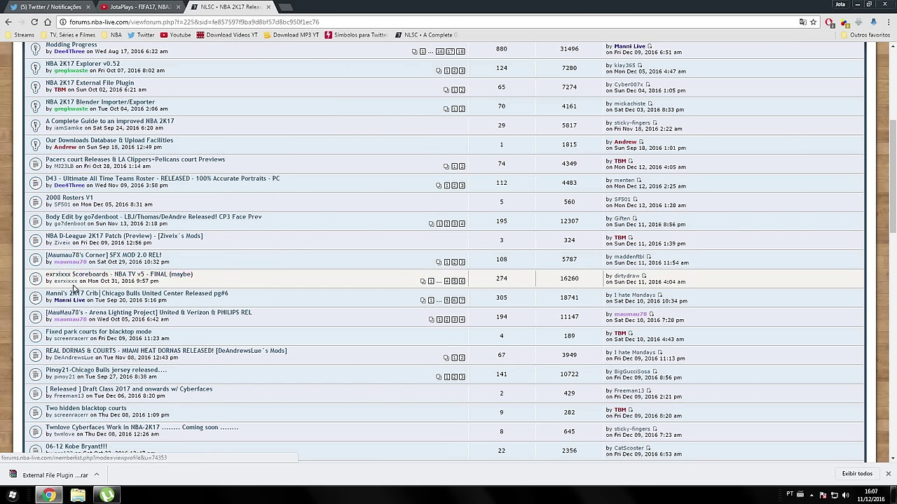
middle_click(162, 276)
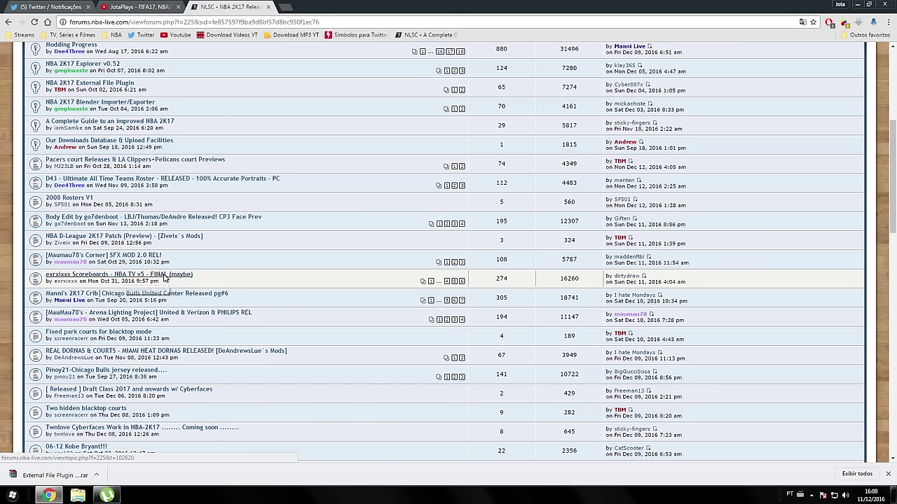
click(318, 6)
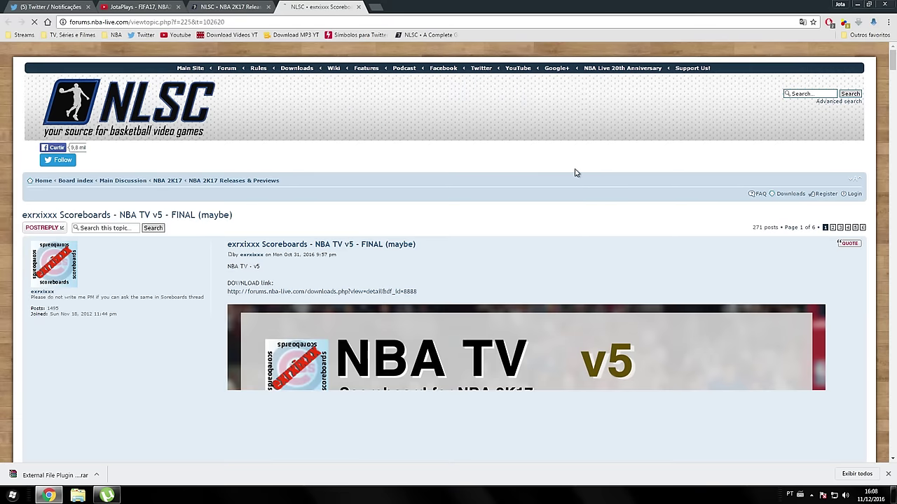
Look through the scoreboard posts on the topic's first and last pages, ending back on page 1
scroll(831, 124, down, 3)
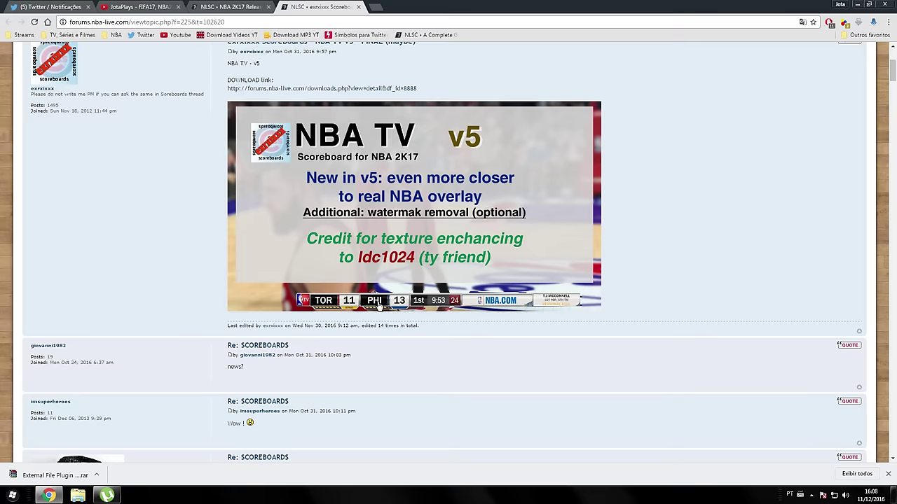
drag(893, 73, 890, 356)
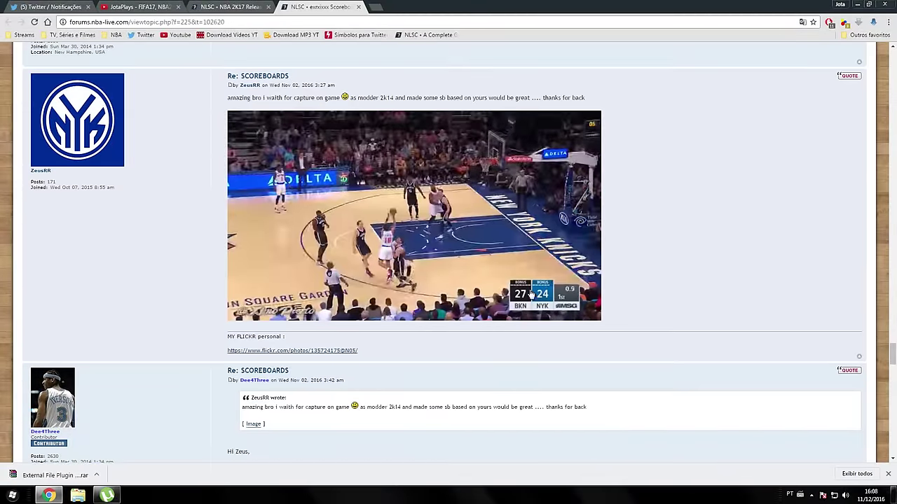
drag(891, 354, 892, 443)
click(861, 246)
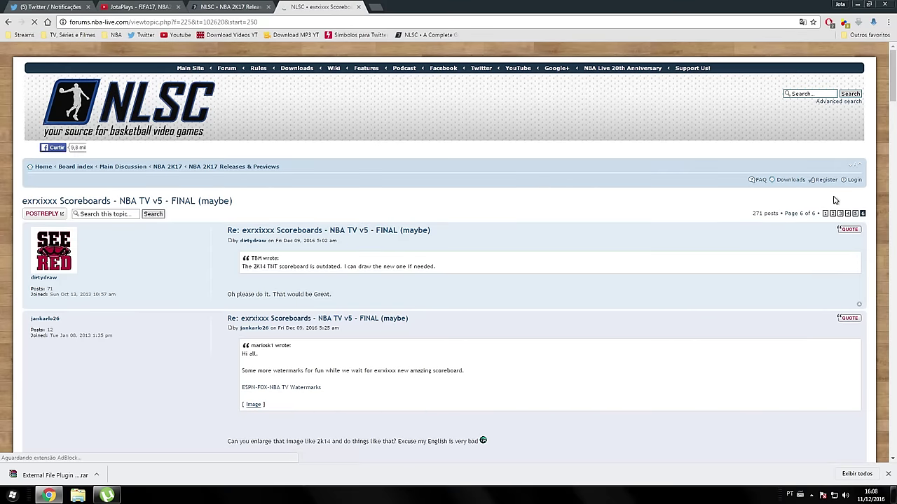
drag(890, 79, 890, 157)
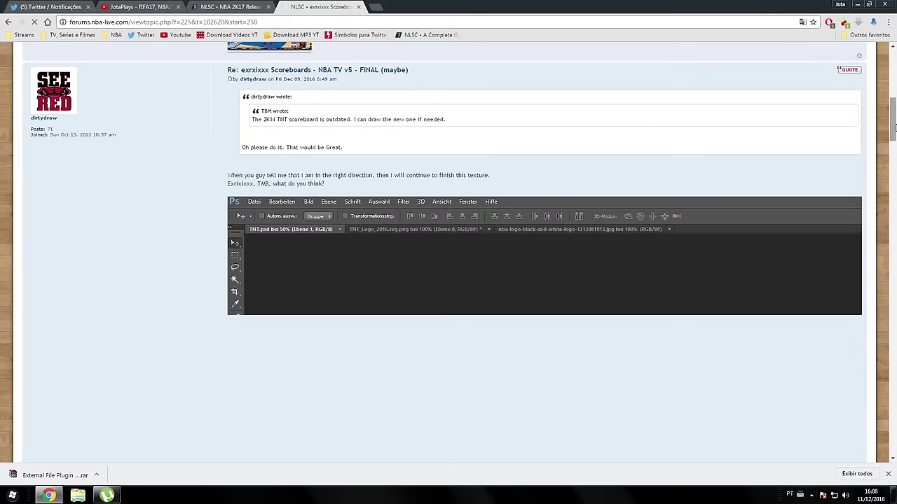
drag(894, 147, 894, 431)
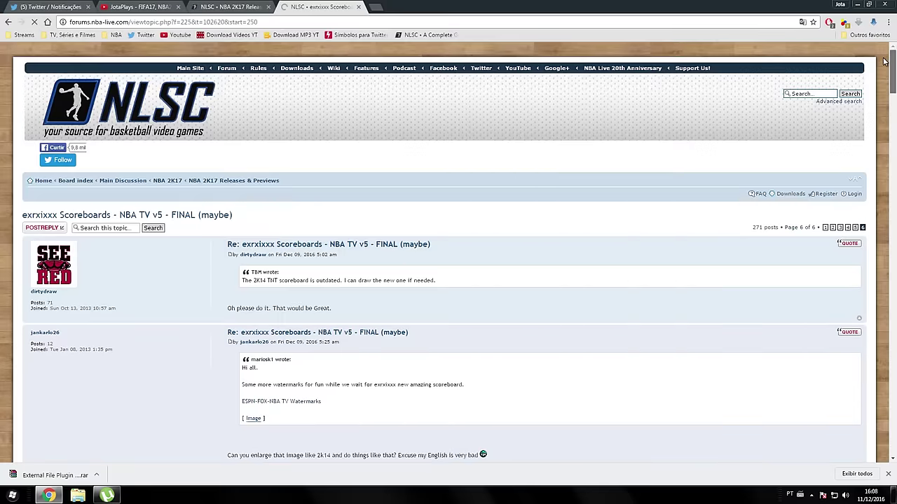
click(825, 228)
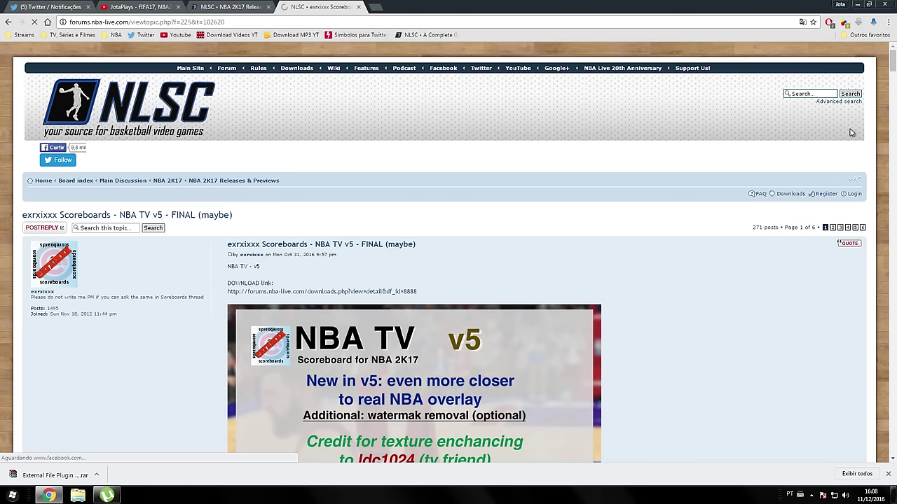
Download NBA TV Scoreboard 5.0 through the first post's link and close the scoreboard pages
scroll(881, 80, down, 2)
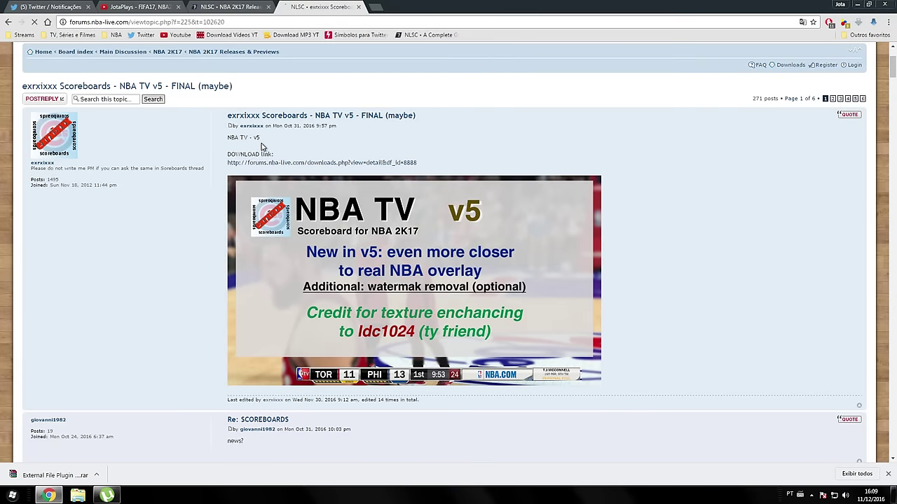
middle_click(274, 163)
click(394, 7)
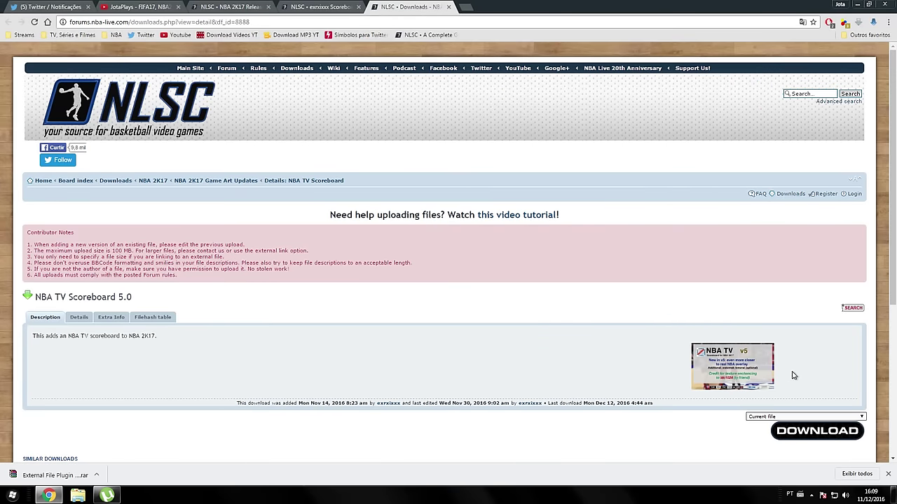
click(832, 432)
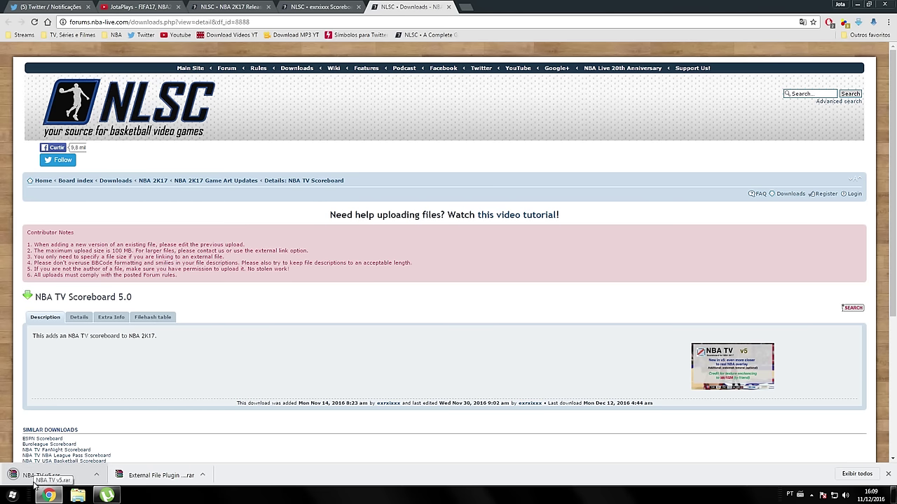
click(231, 7)
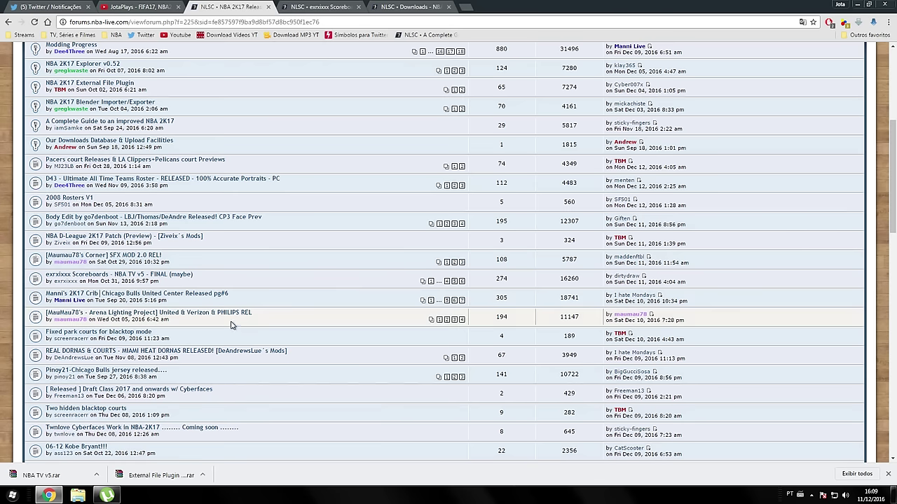
click(358, 7)
click(358, 7)
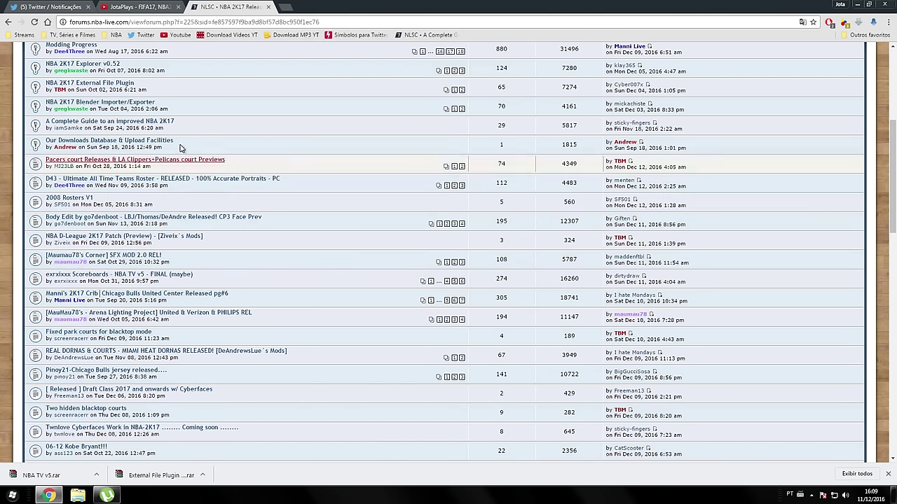
Open the topic "Lagoa 2K17 - Raptors - Air Canada Center Floor update preview" and look over its court previews
drag(895, 165, 894, 190)
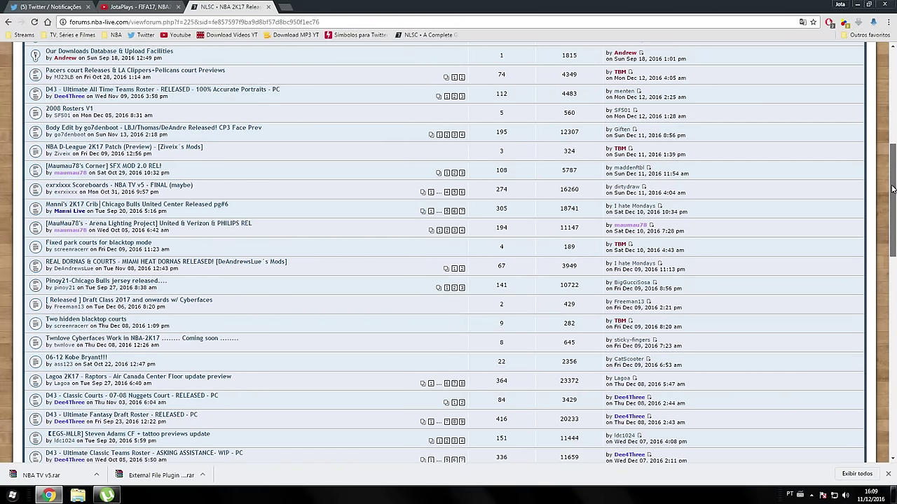
middle_click(70, 377)
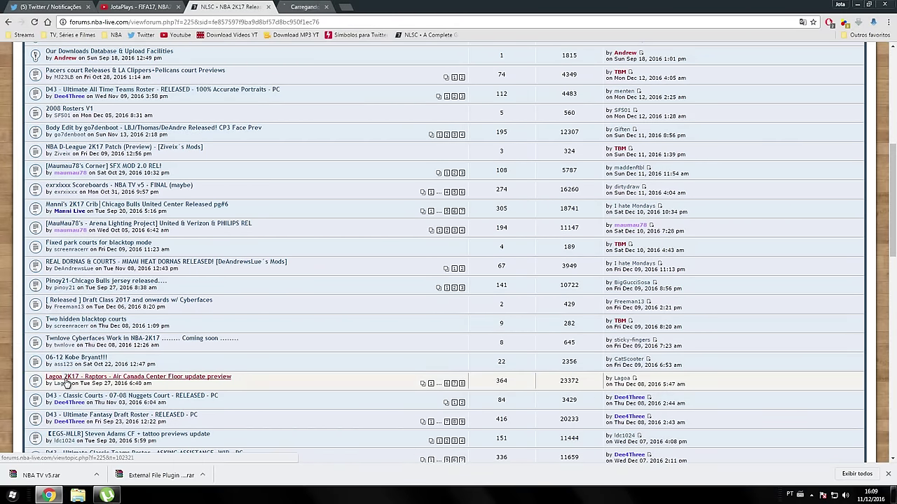
click(321, 7)
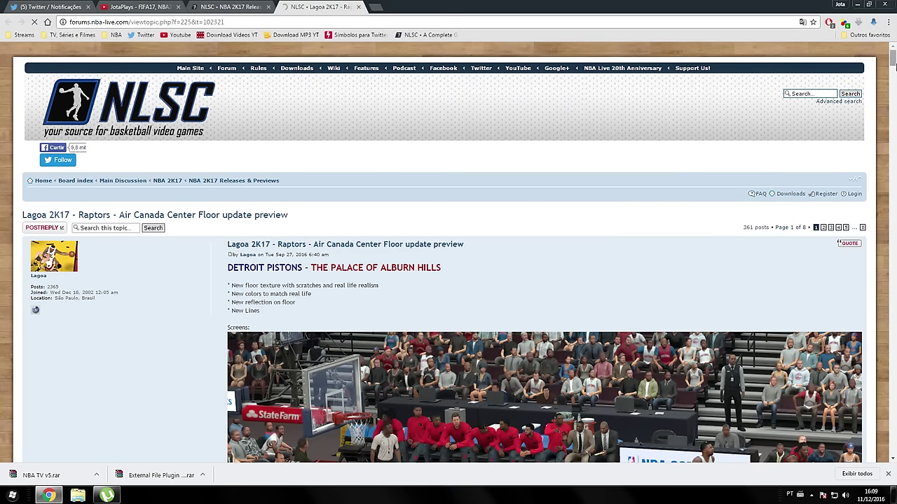
drag(893, 63, 894, 67)
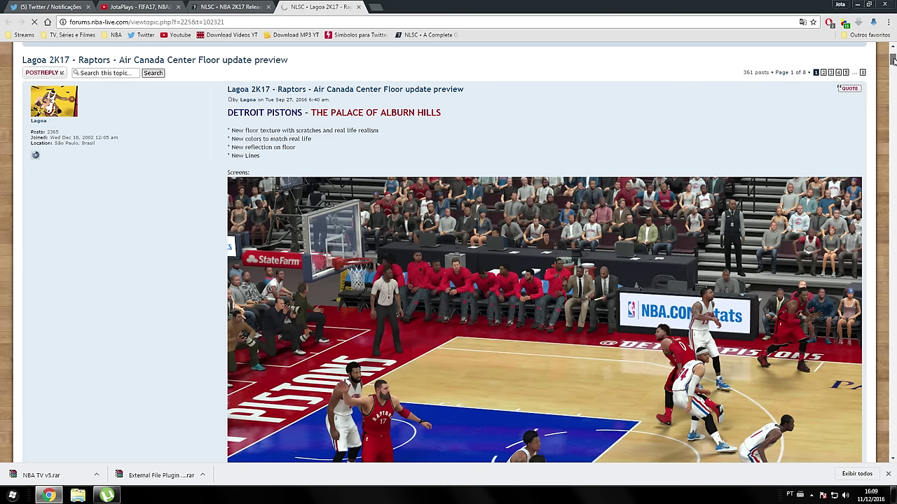
drag(892, 60, 891, 112)
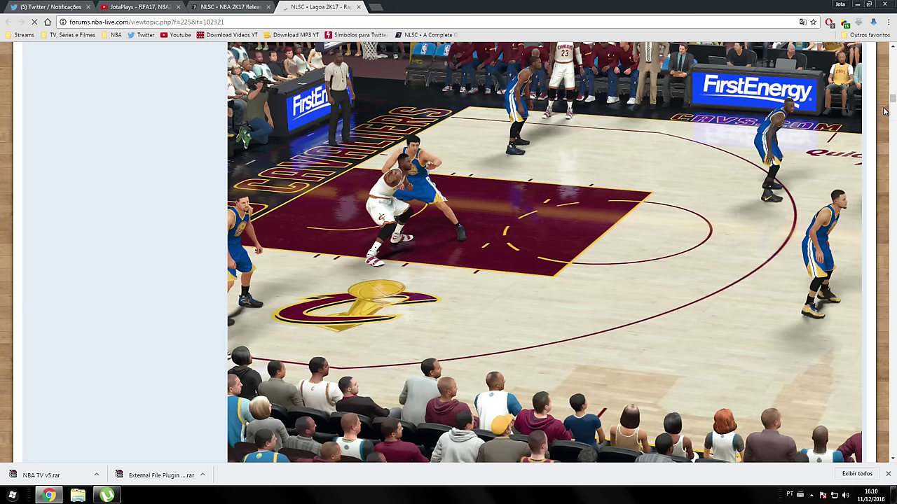
drag(891, 102, 893, 53)
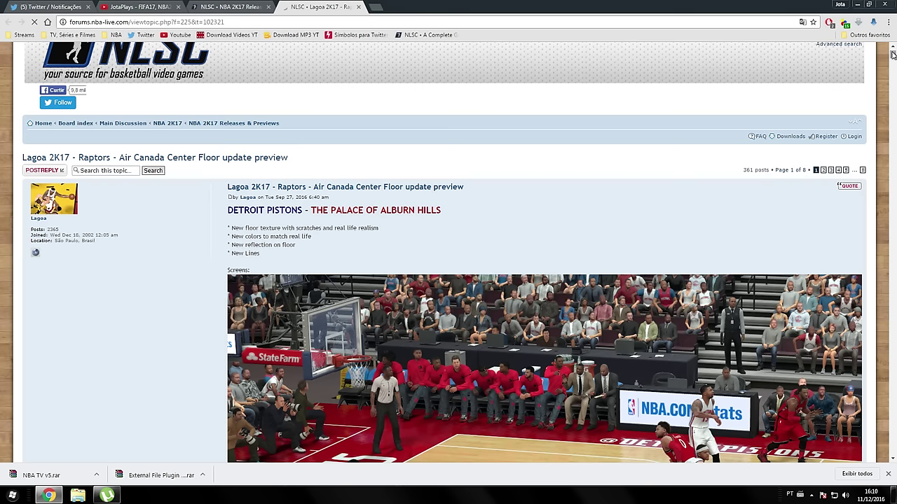
Start downloading Lagoa_Cavs_v4.rar from MediaFire through the Cleveland Cavaliers court's download link
drag(894, 56, 880, 99)
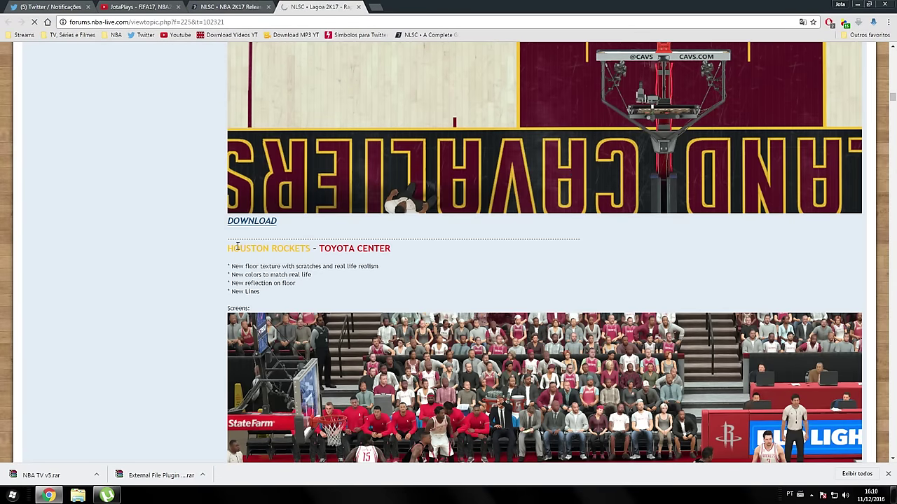
middle_click(263, 224)
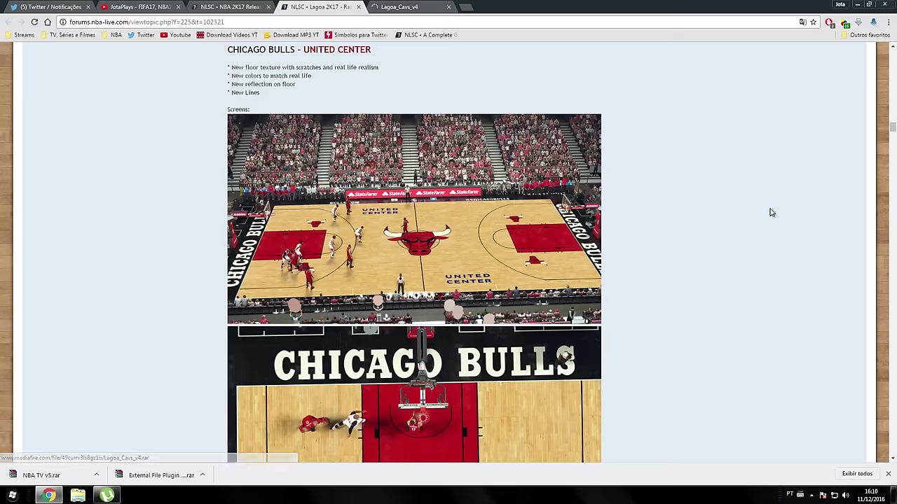
drag(893, 131, 892, 82)
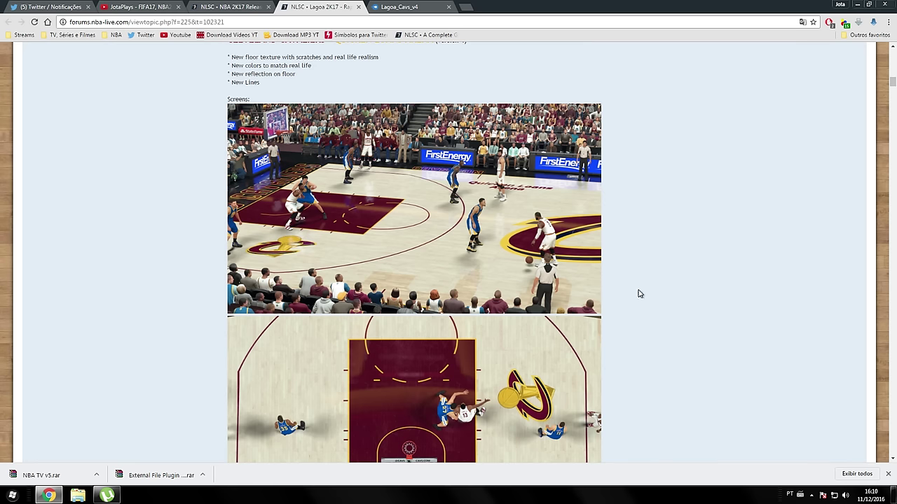
scroll(282, 391, down, 2)
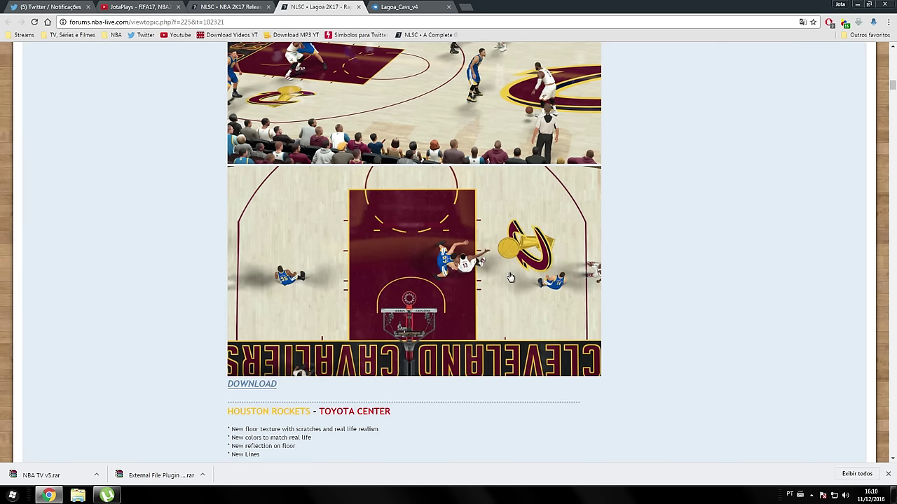
click(401, 7)
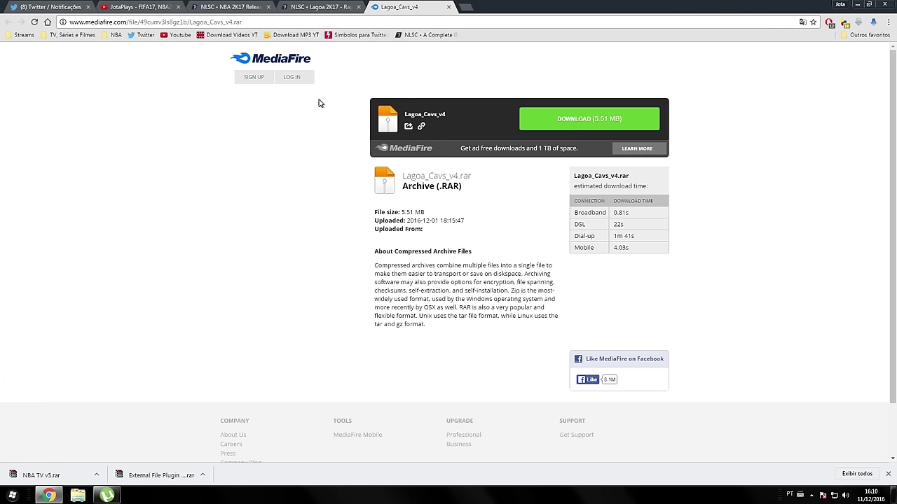
click(557, 124)
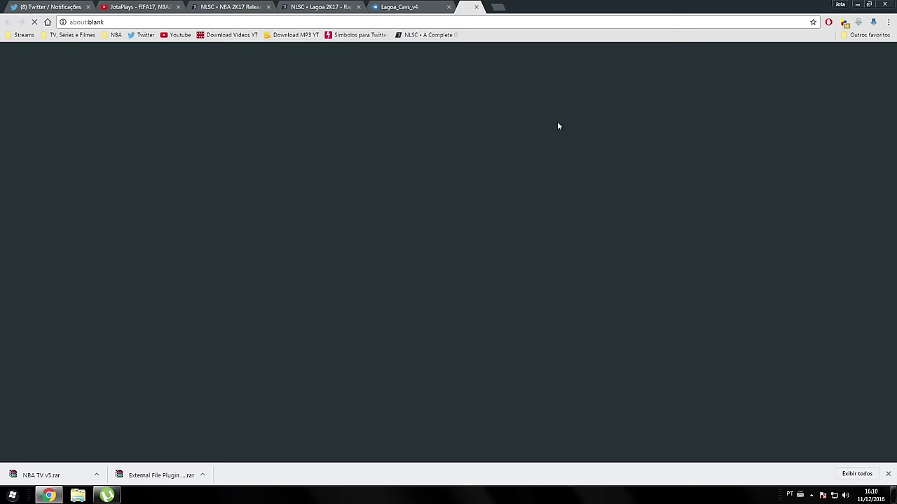
Close the leftover advertising and MediaFire pages and minimize the browser to reach the desktop
click(538, 6)
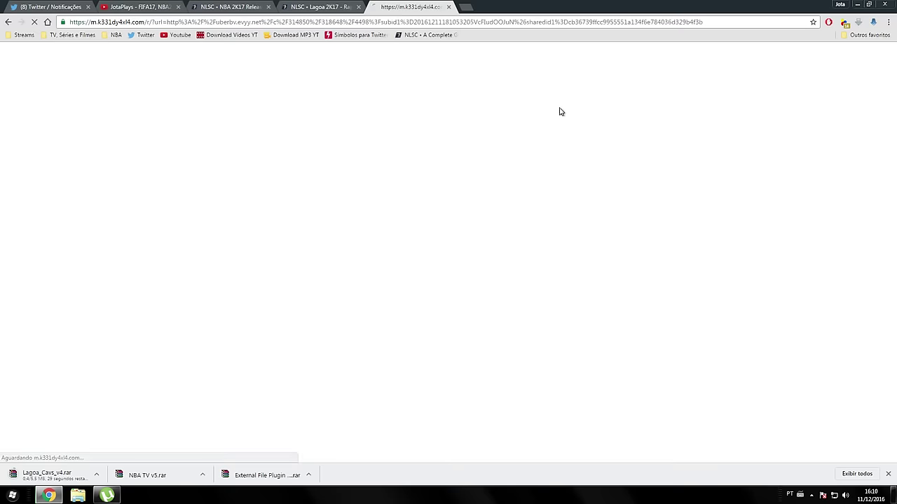
click(448, 7)
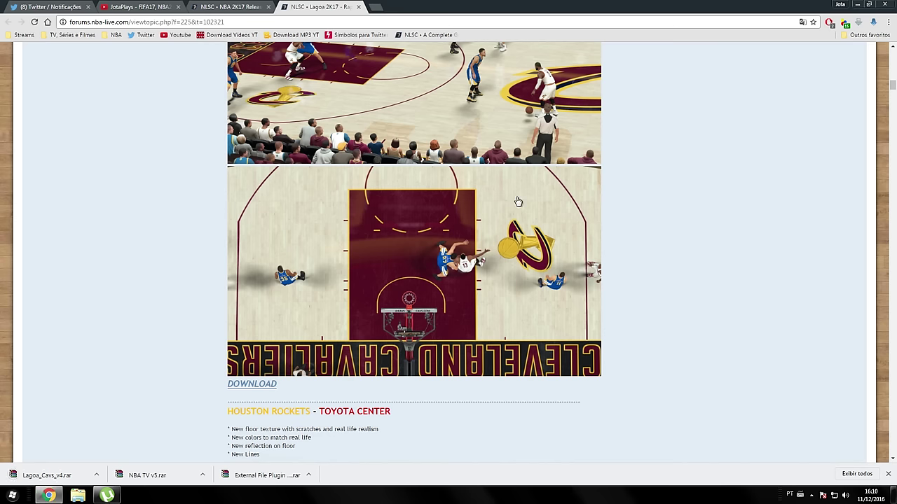
click(857, 4)
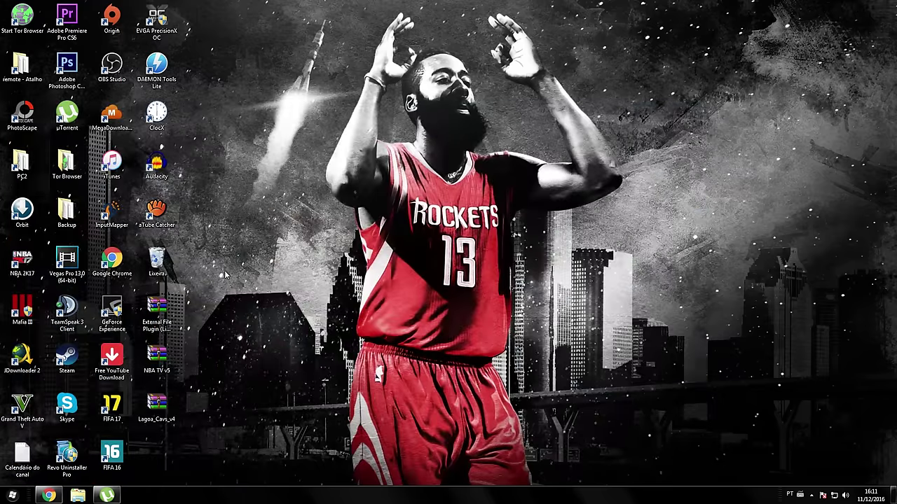
Open External File Plugin (Limnono).rar from the desktop, look over its files and move the archive window aside
click(166, 315)
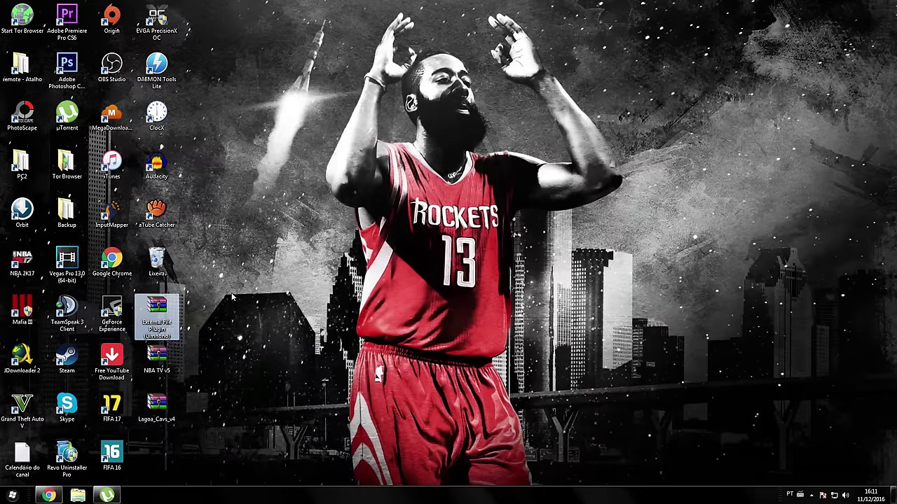
double_click(157, 315)
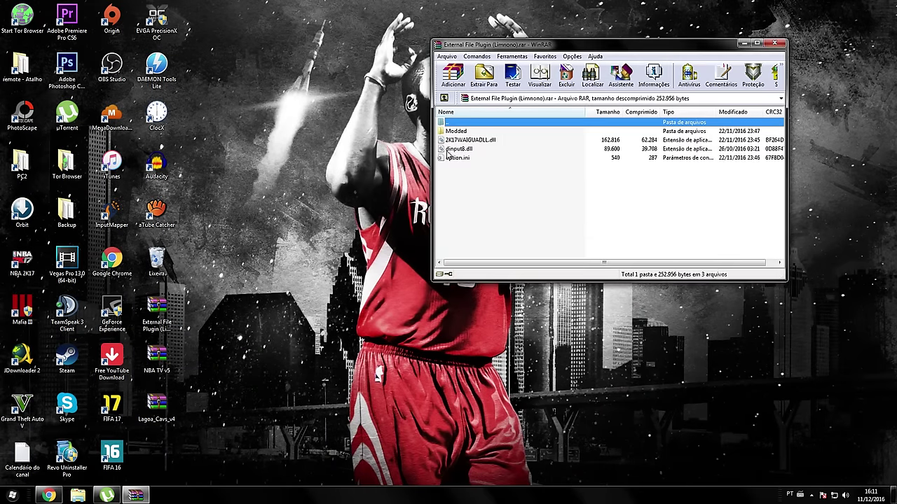
drag(454, 168, 448, 145)
click(454, 132)
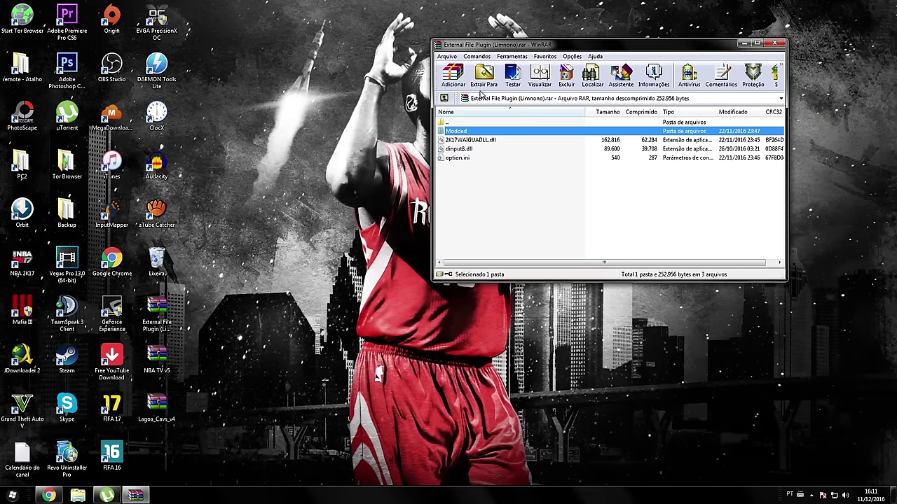
drag(506, 48, 600, 50)
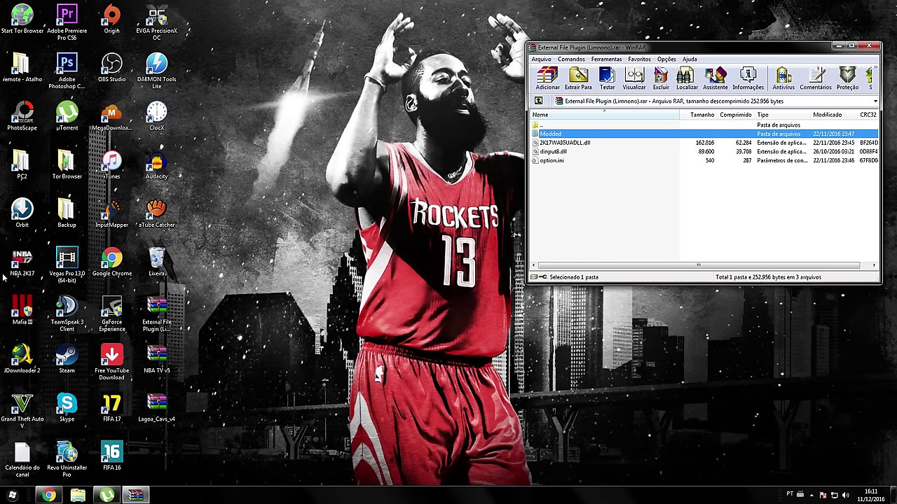
Check the properties of the NBA 2K17 desktop shortcut and close them
right_click(21, 253)
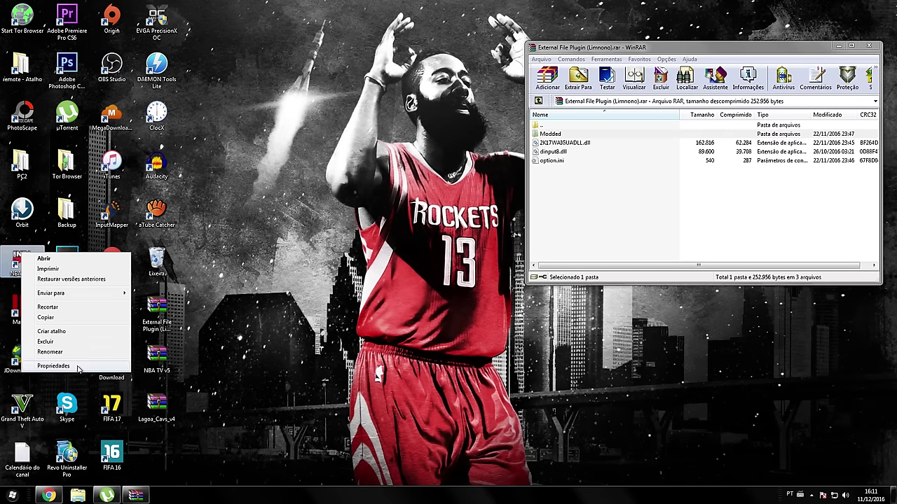
click(53, 366)
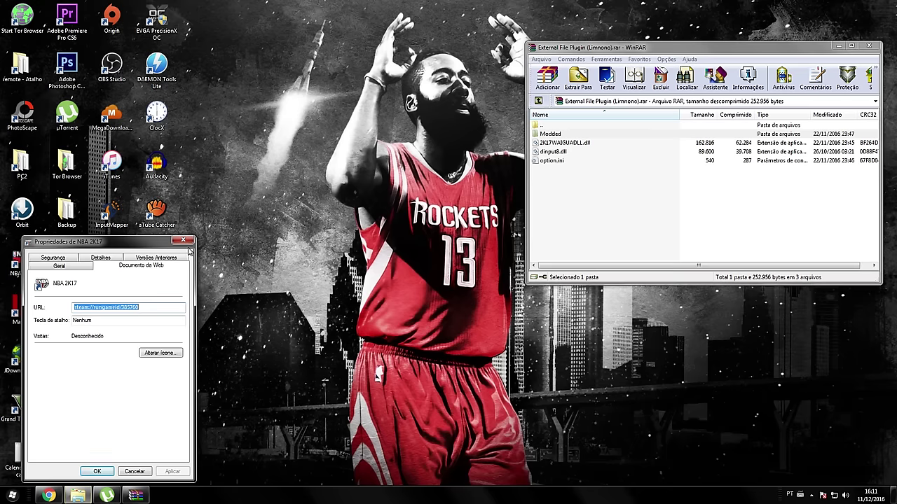
click(184, 242)
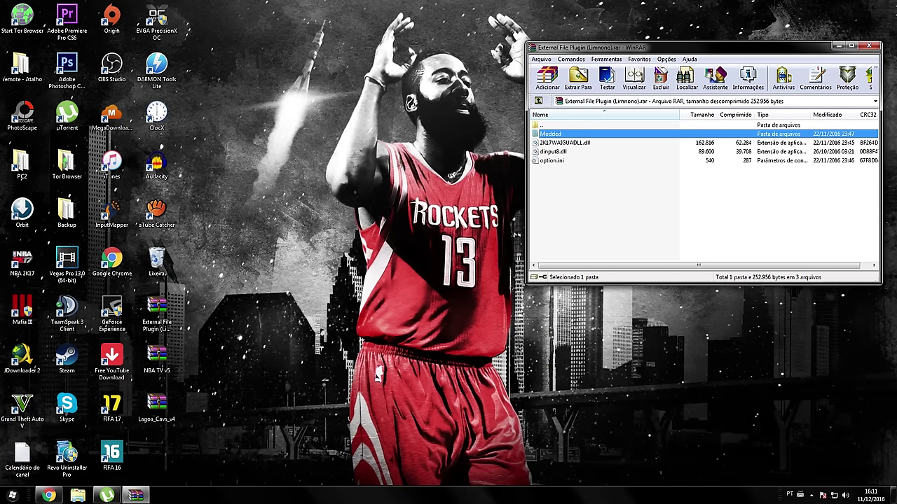
Open the game folder on drive C: under Arquivos de Programas (x86) > Steam > steamapps > common > NBA 2K17
key(super+e)
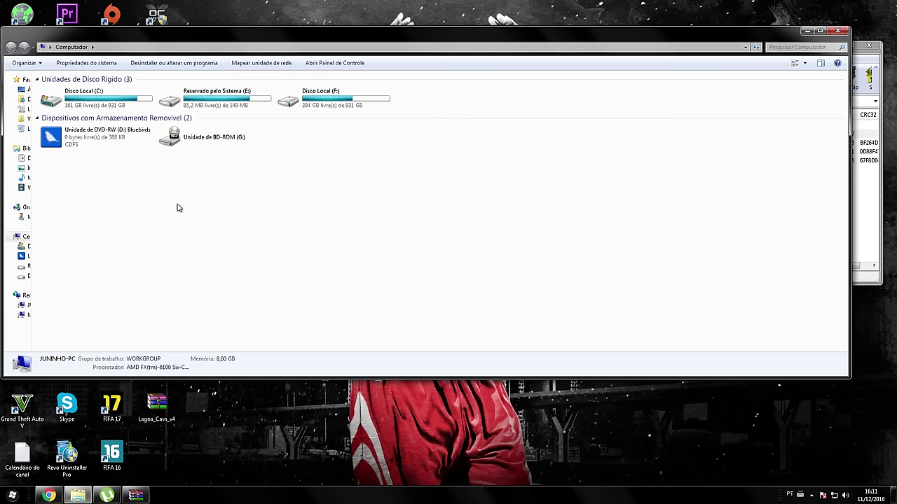
double_click(118, 100)
double_click(105, 102)
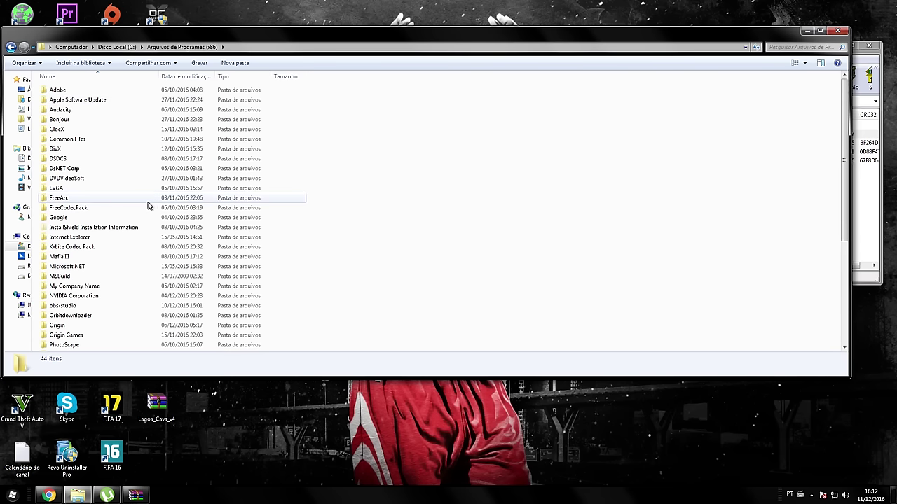
scroll(130, 216, down, 6)
click(77, 219)
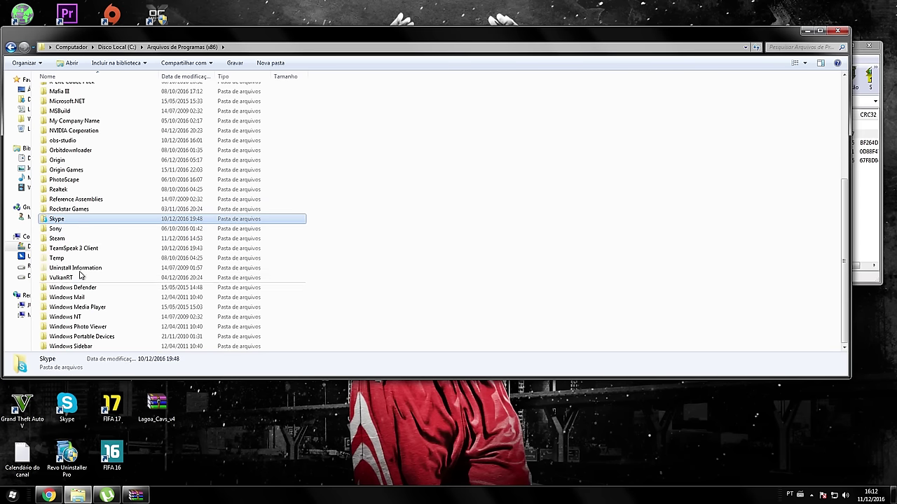
double_click(70, 238)
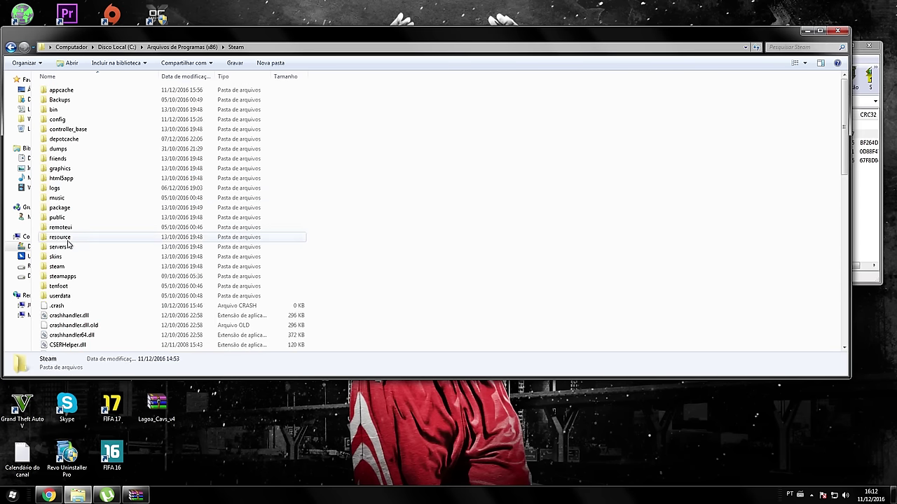
double_click(82, 277)
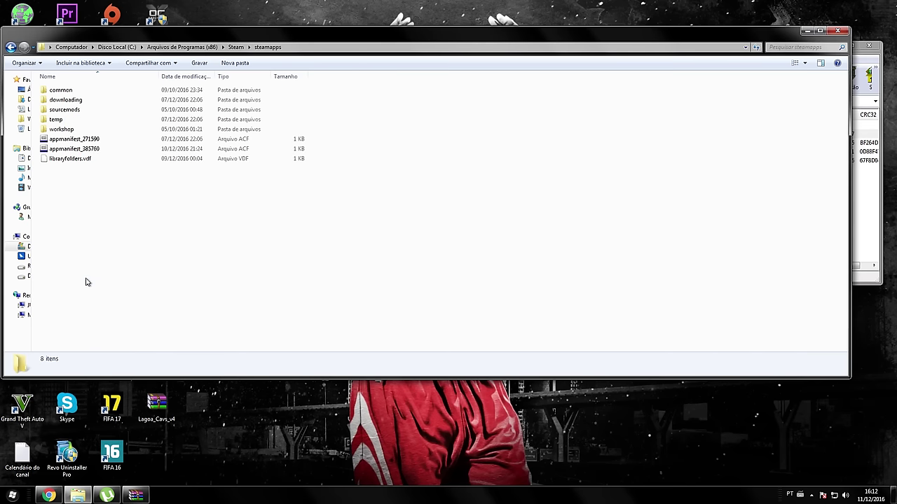
double_click(80, 92)
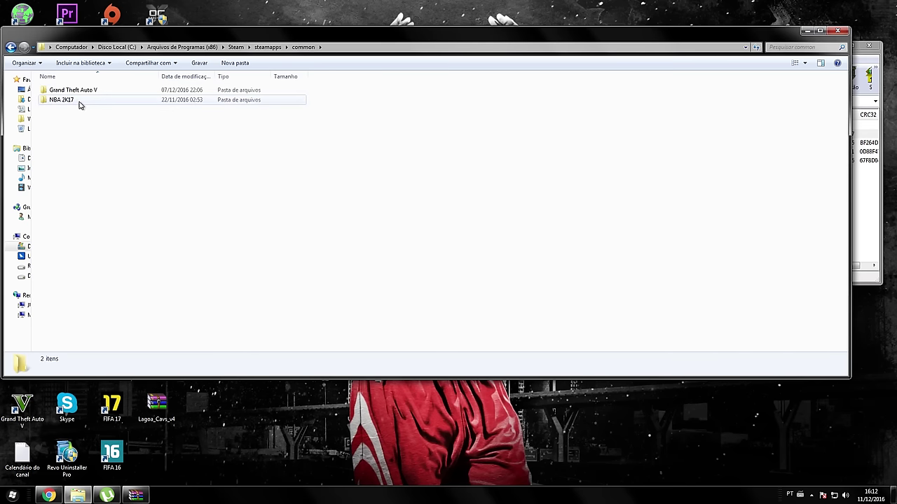
double_click(79, 103)
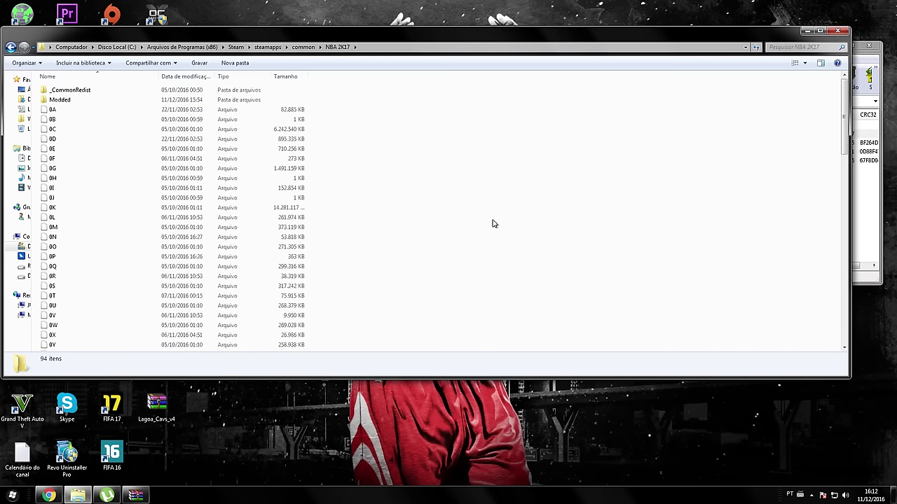
Try to copy Modded, 2K17WAIGUADLL.dll, dinput8.dll and option.ini from the plugin archive into the NBA 2K17 folder, and close the archive
drag(527, 33, 1, 87)
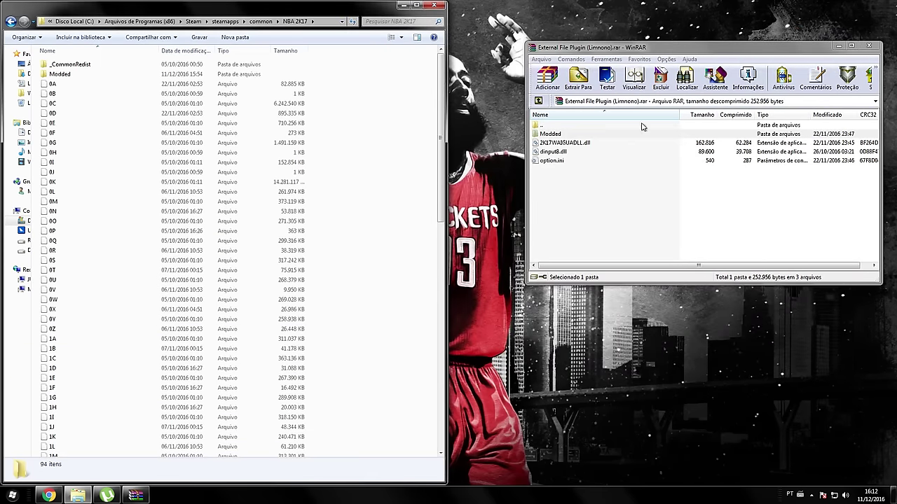
click(569, 202)
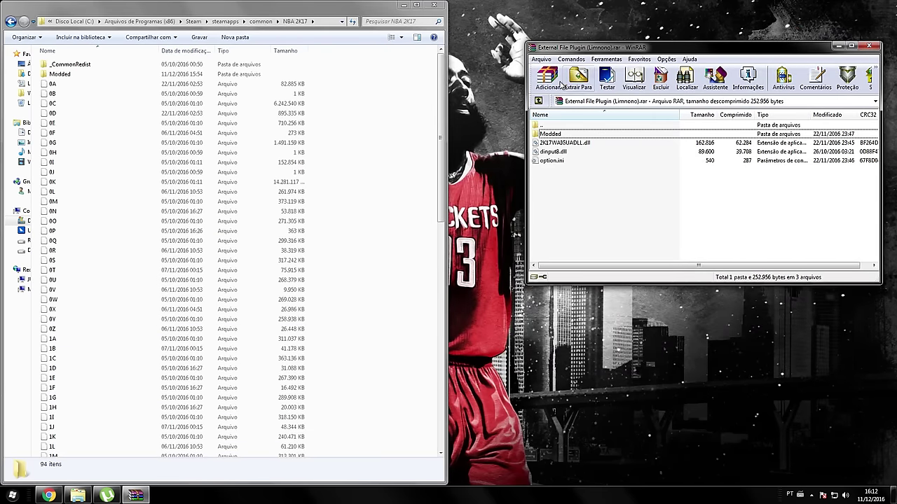
drag(580, 188, 556, 132)
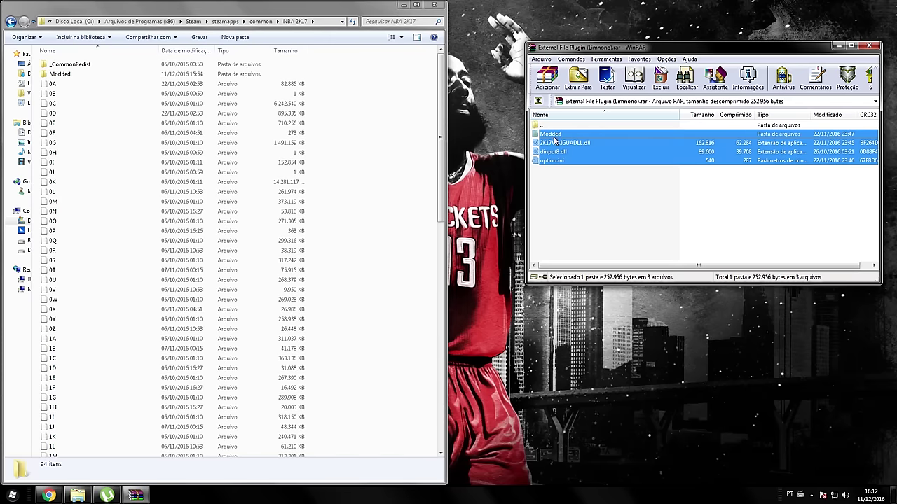
drag(555, 143, 312, 180)
drag(313, 180, 560, 155)
drag(565, 137, 384, 214)
drag(384, 214, 605, 209)
click(834, 201)
click(869, 45)
drag(319, 20, 718, 20)
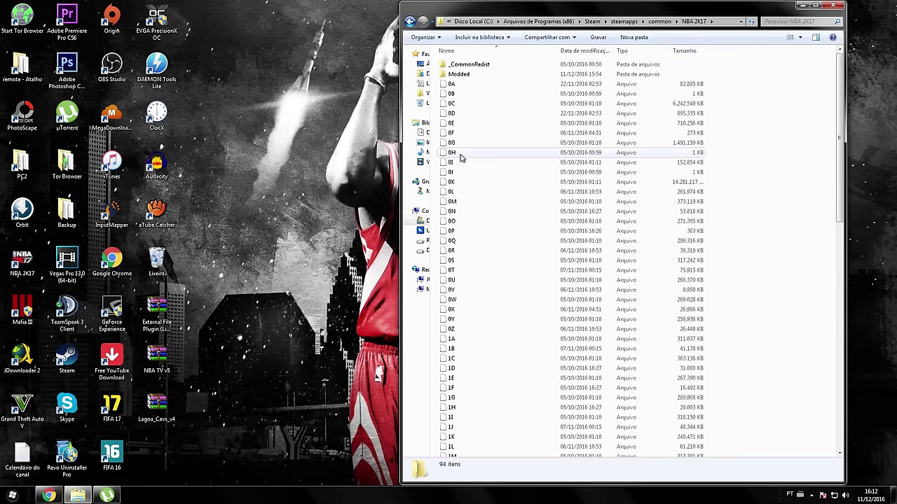
click(464, 73)
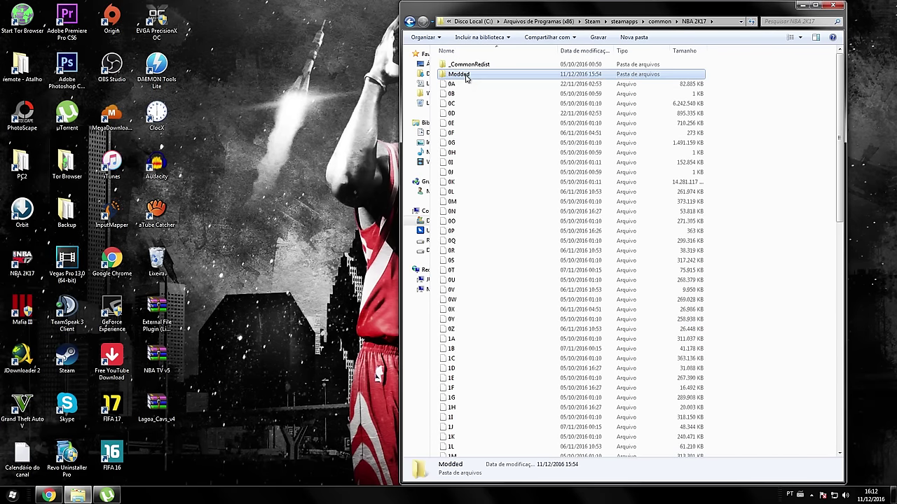
right_click(466, 74)
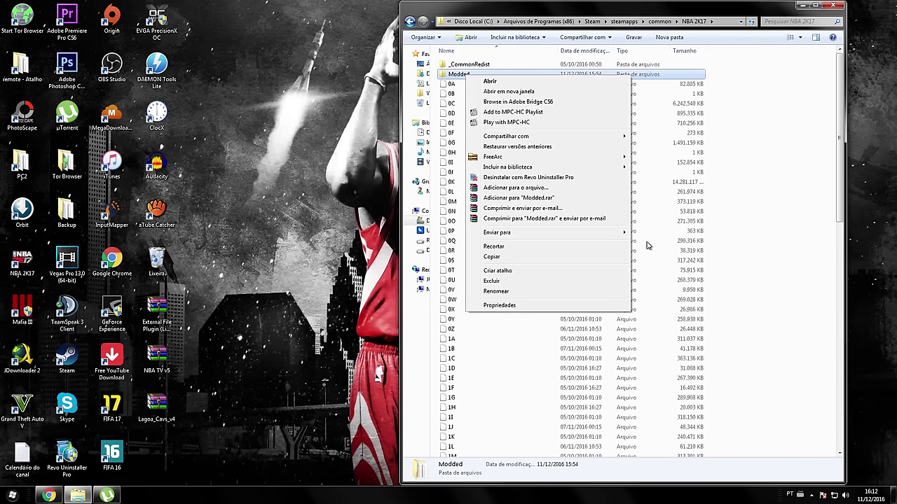
mouse_move(618, 237)
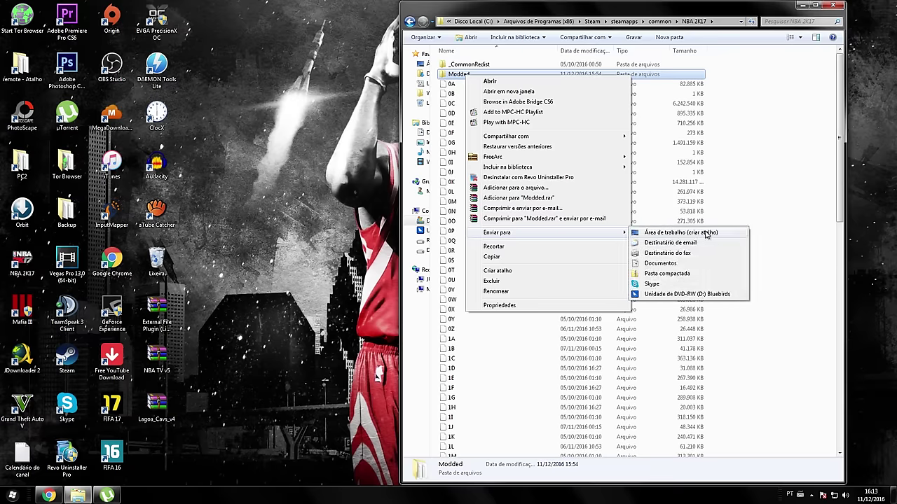
click(785, 190)
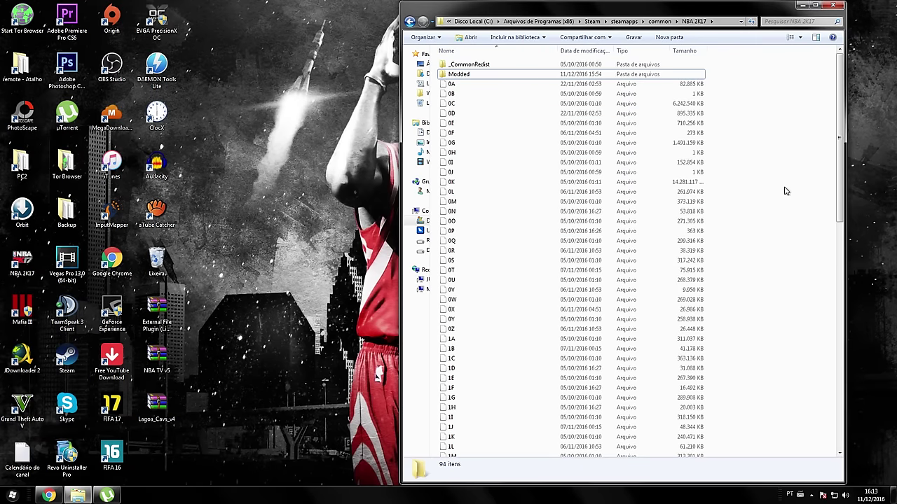
Open the Modded folder inside NBA 2K17 and place the NBA TV v5 archive window beside it
double_click(465, 77)
drag(493, 10, 540, 10)
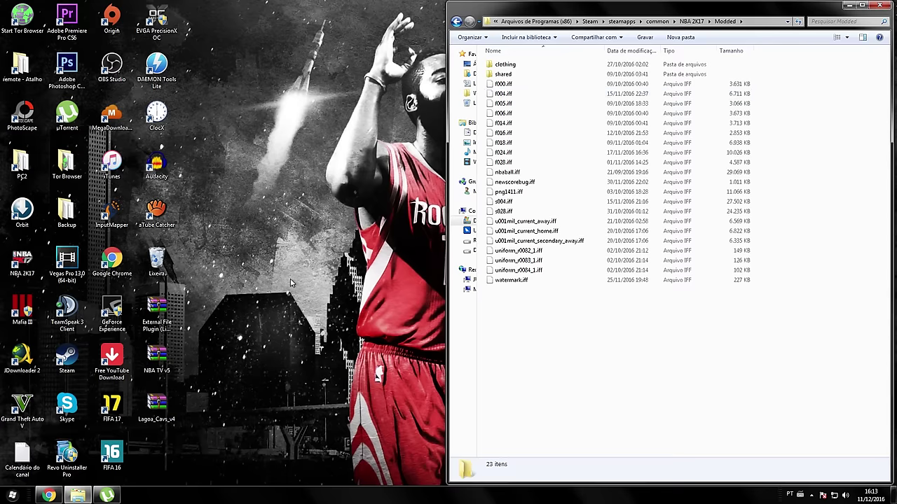
click(159, 360)
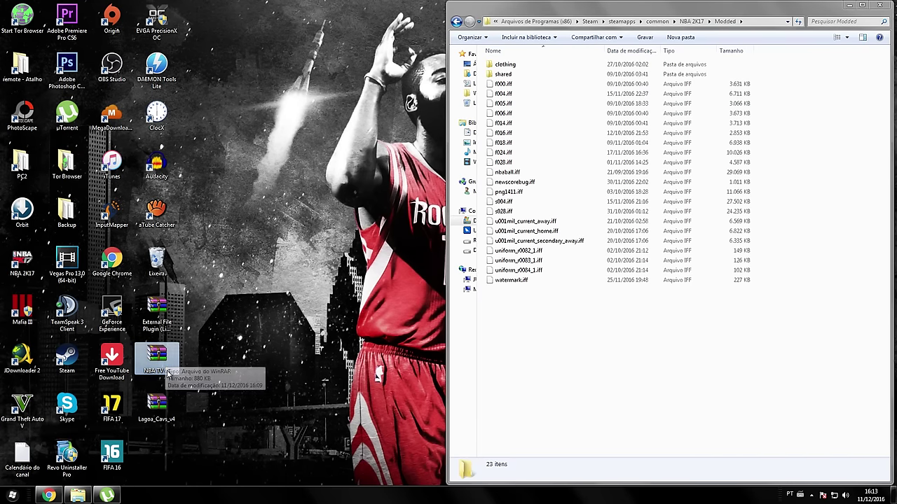
double_click(167, 362)
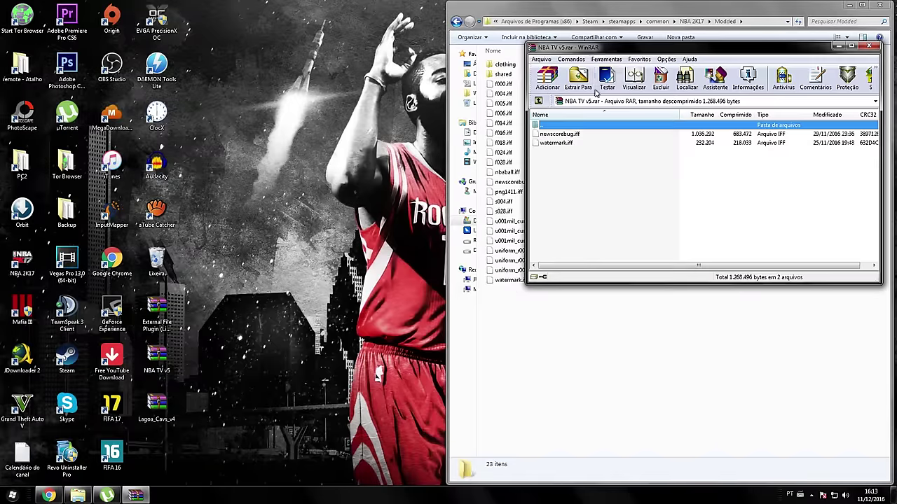
drag(609, 48, 143, 59)
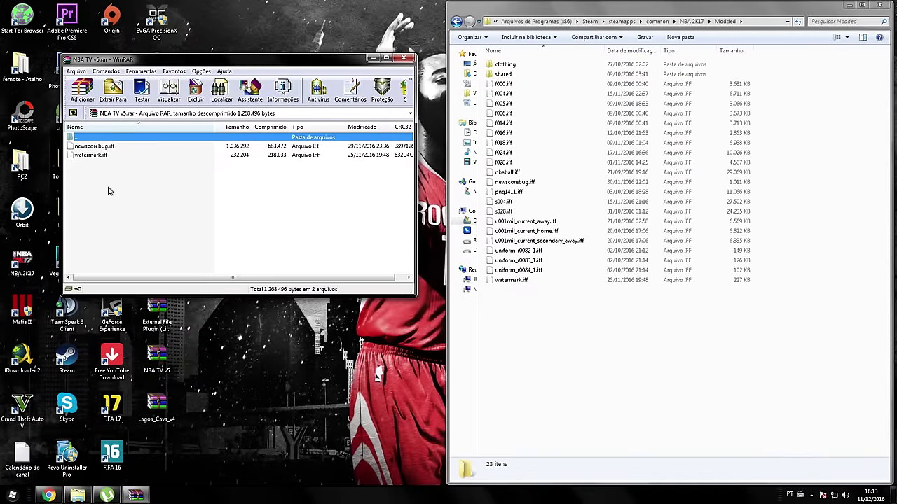
Try to copy newscorebug.iff and watermark.iff from the NBA TV v5 archive into the Modded folder, and close the archive
drag(101, 197, 98, 150)
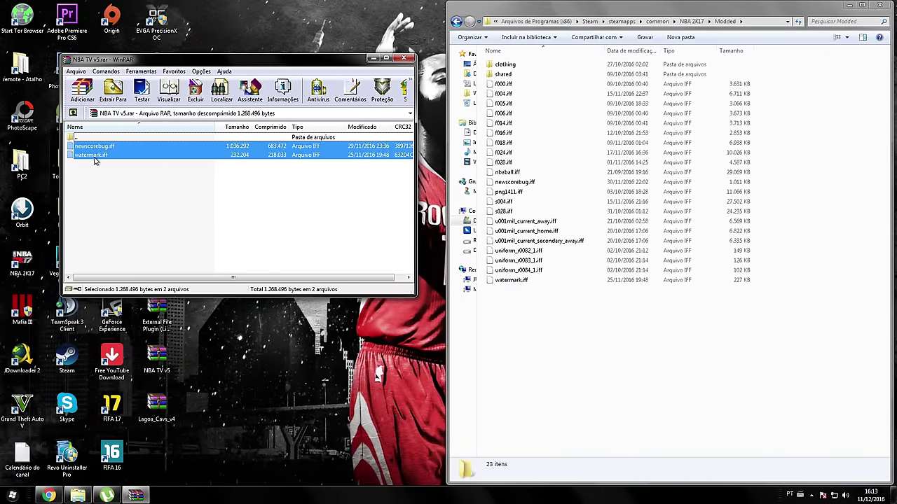
drag(90, 154, 568, 323)
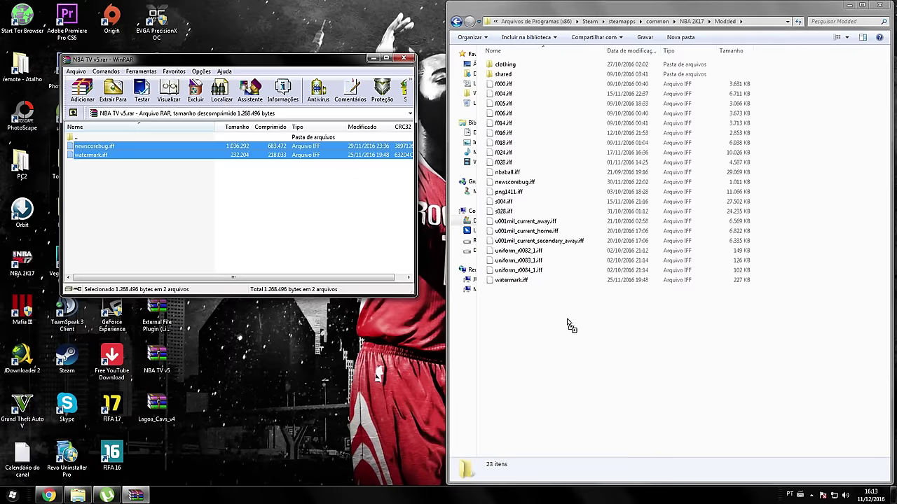
drag(568, 323, 686, 339)
click(403, 57)
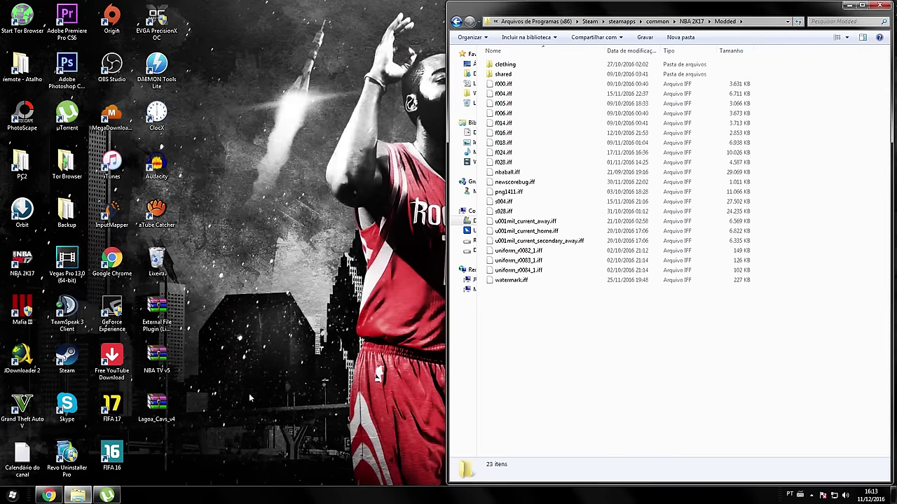
Try to copy f004.iff from Lagoa_Cavs_v4.rar over the same file in the Modded folder, and close the archive and folder windows
double_click(157, 404)
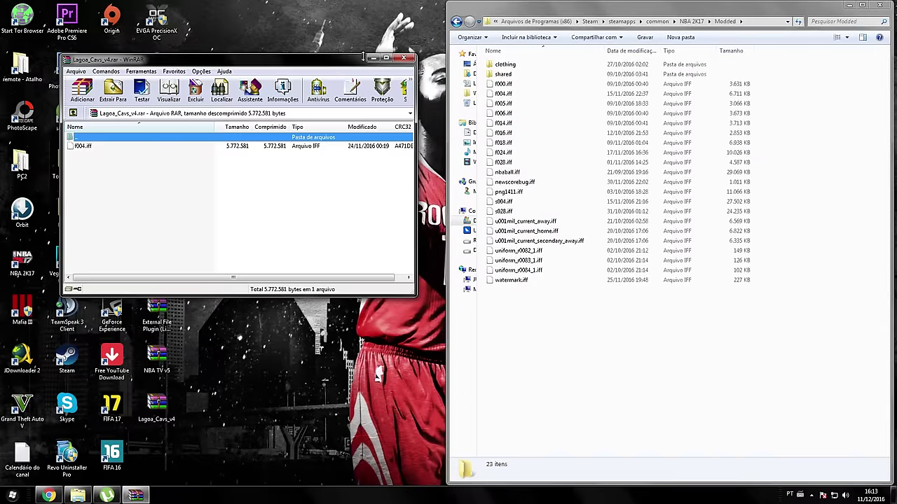
click(85, 147)
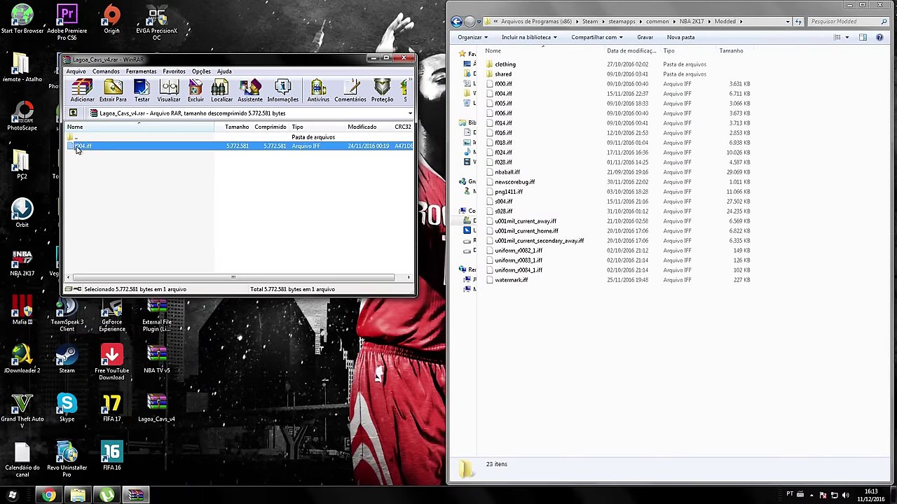
drag(77, 149, 240, 185)
click(506, 95)
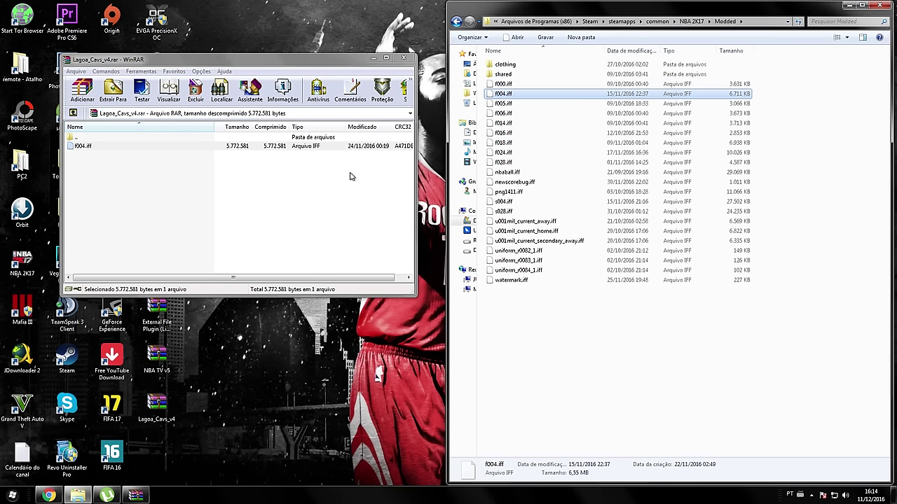
click(404, 57)
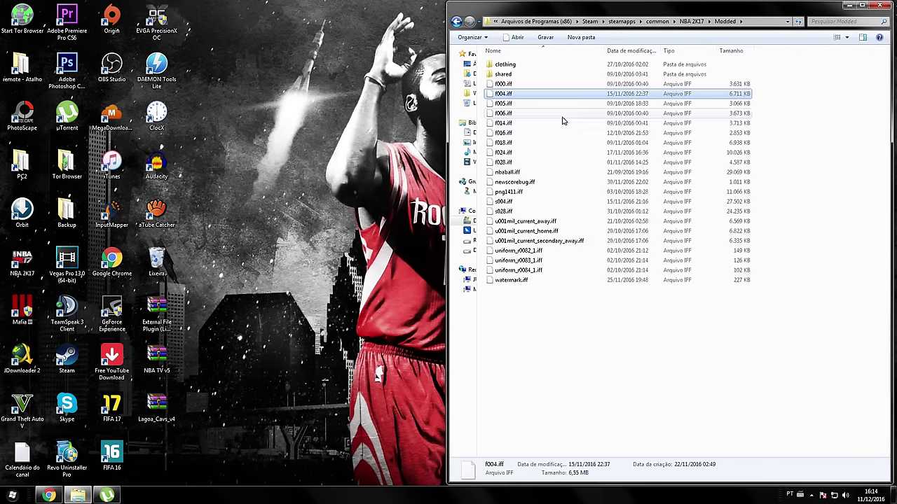
click(879, 5)
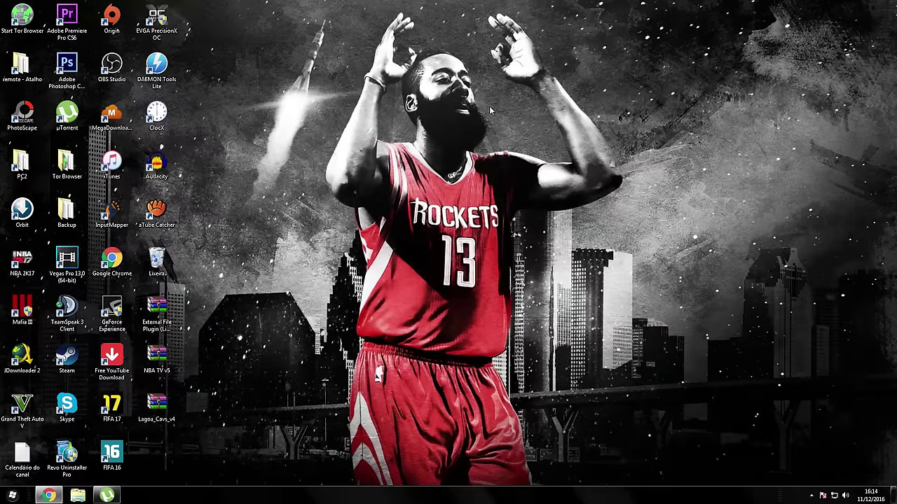